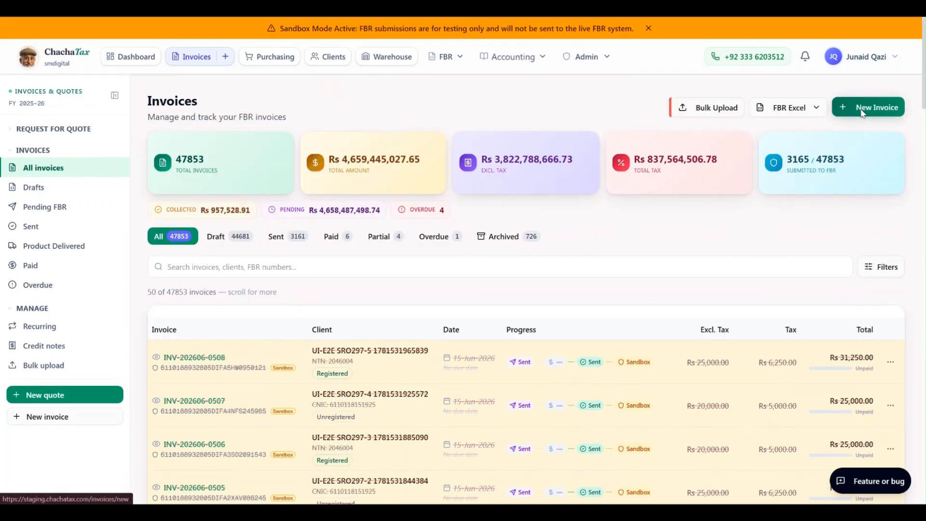
Start a new invoice and choose a registered client from the recent clients
{"action": "left_click", "coordinate": [844, 108]}
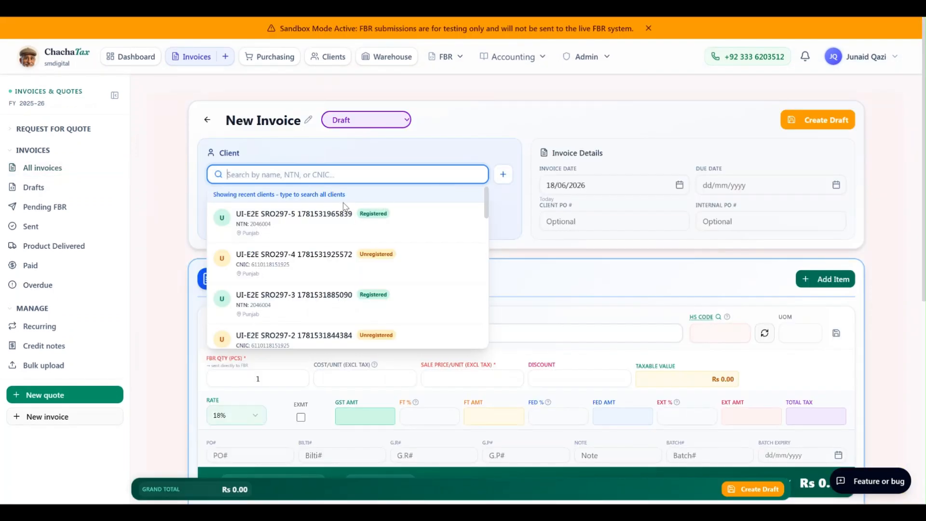
{"action": "scroll", "coordinate": [292, 242], "scroll_direction": "down", "scroll_amount": 3}
{"action": "left_click", "coordinate": [294, 225]}
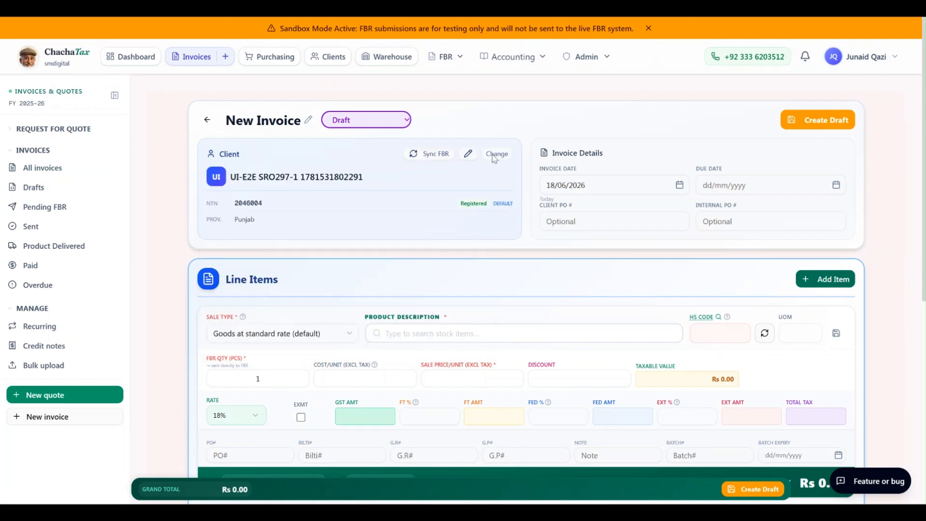
Enter Test Item 1 as the product description of the first line item
{"action": "scroll", "coordinate": [528, 128], "scroll_direction": "down", "scroll_amount": 1}
{"action": "scroll", "coordinate": [528, 128], "scroll_direction": "down", "scroll_amount": 3}
{"action": "left_click", "coordinate": [454, 175]}
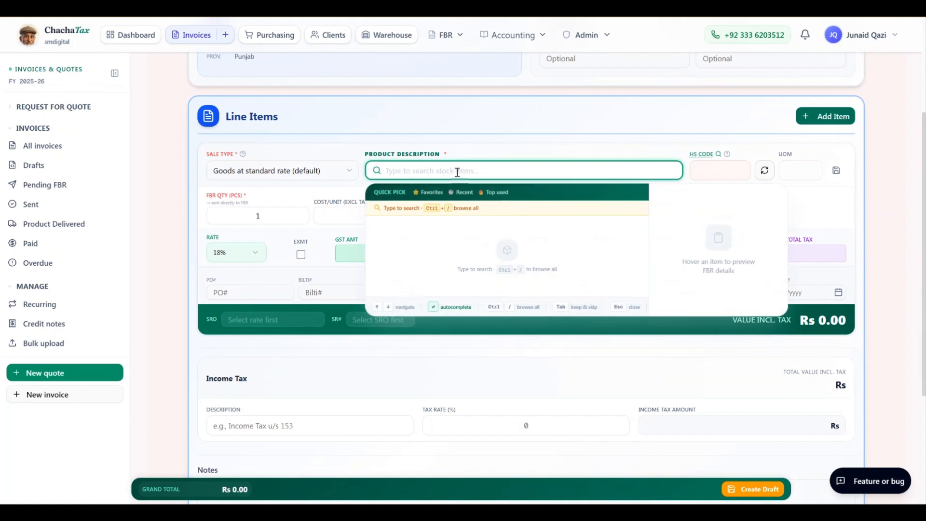
{"action": "type", "text": "Test Item"}
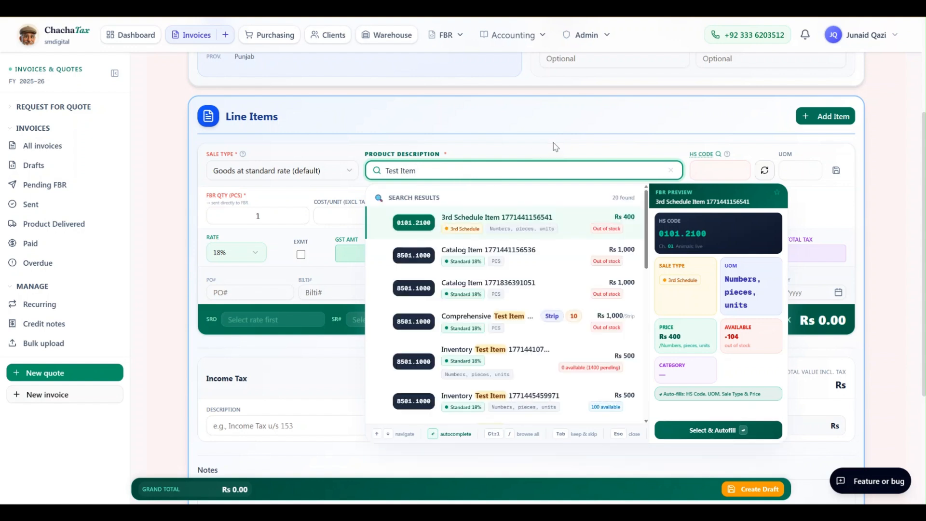
{"action": "left_click", "coordinate": [479, 158]}
{"action": "left_click", "coordinate": [448, 168]}
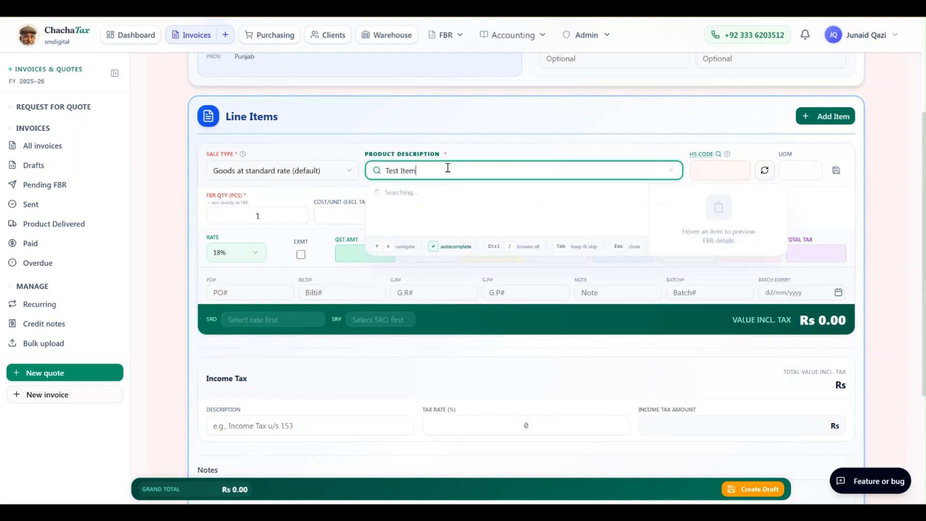
{"action": "type", "text": "1"}
{"action": "left_click", "coordinate": [595, 146]}
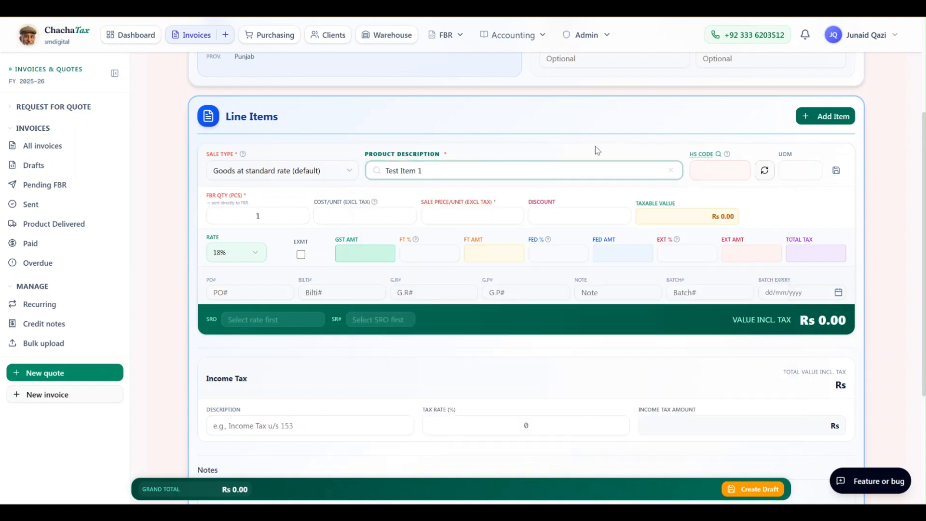
Set the line item's HS code to 2106.9090 and check the unit of measure filled in for it
{"action": "left_click", "coordinate": [721, 172]}
{"action": "type", "text": "2106.9090"}
{"action": "left_click", "coordinate": [715, 142]}
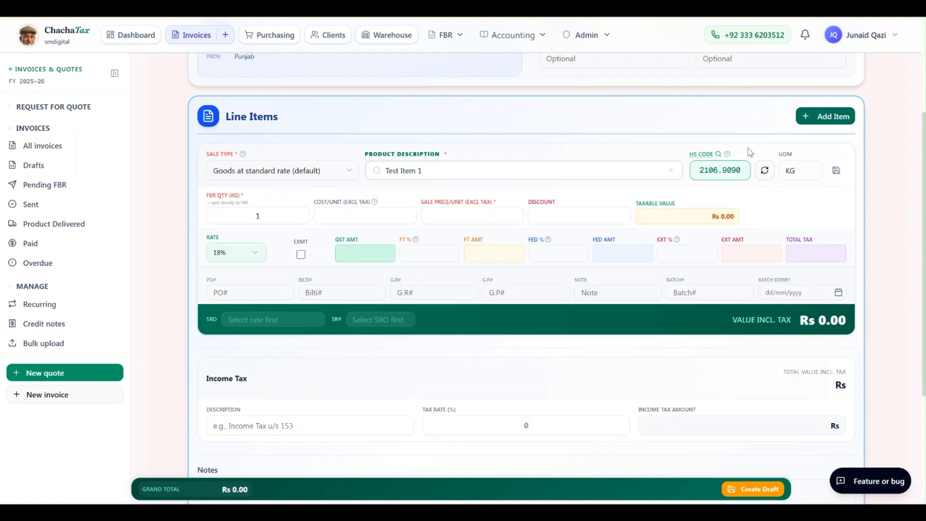
{"action": "left_click_drag", "start_coordinate": [699, 171], "coordinate": [787, 174]}
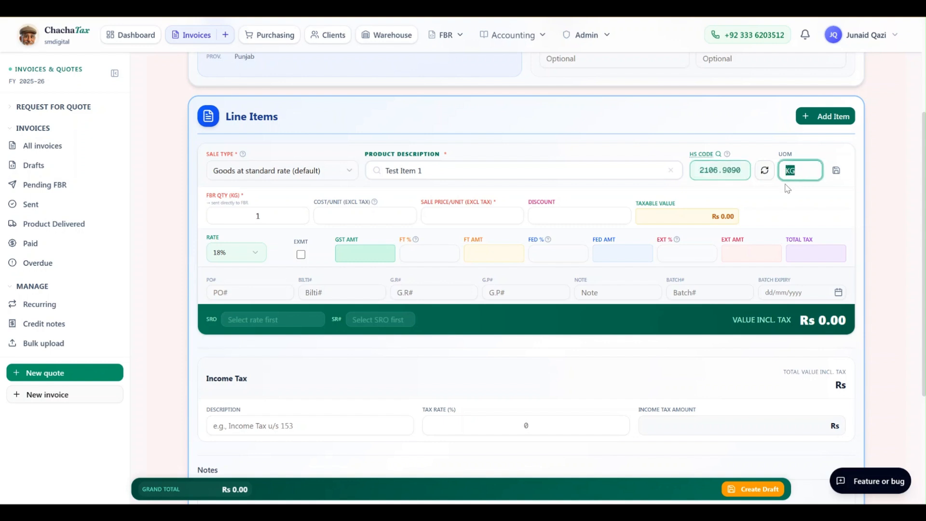
{"action": "left_click", "coordinate": [786, 193]}
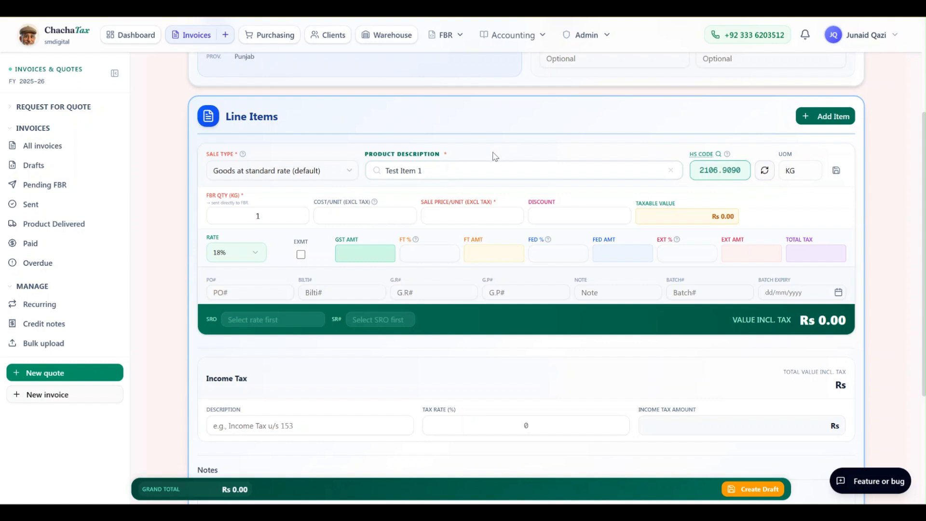
{"action": "left_click", "coordinate": [804, 173]}
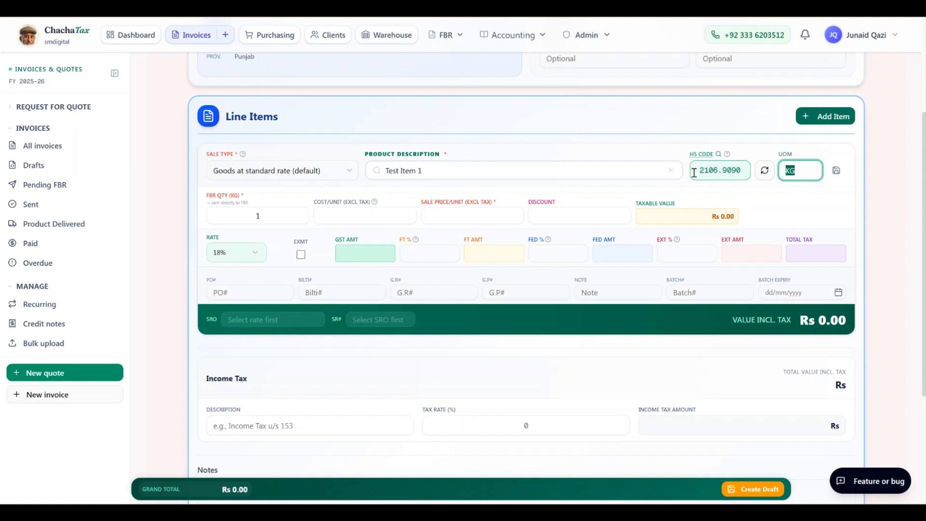
{"action": "left_click", "coordinate": [796, 199]}
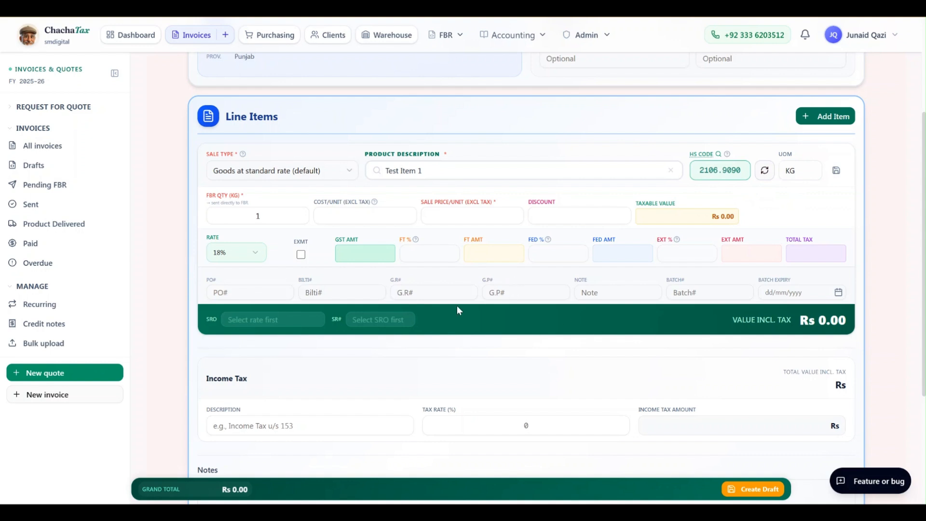
Begin saving the line item to the catalog as a stock item and set its selling unit to PCS
{"action": "left_click", "coordinate": [836, 171]}
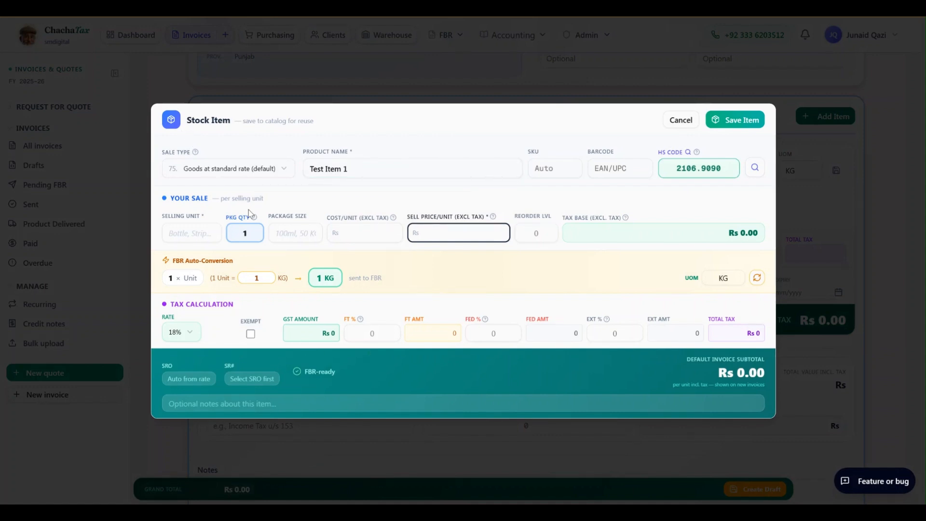
{"action": "left_click_drag", "start_coordinate": [165, 199], "coordinate": [765, 241]}
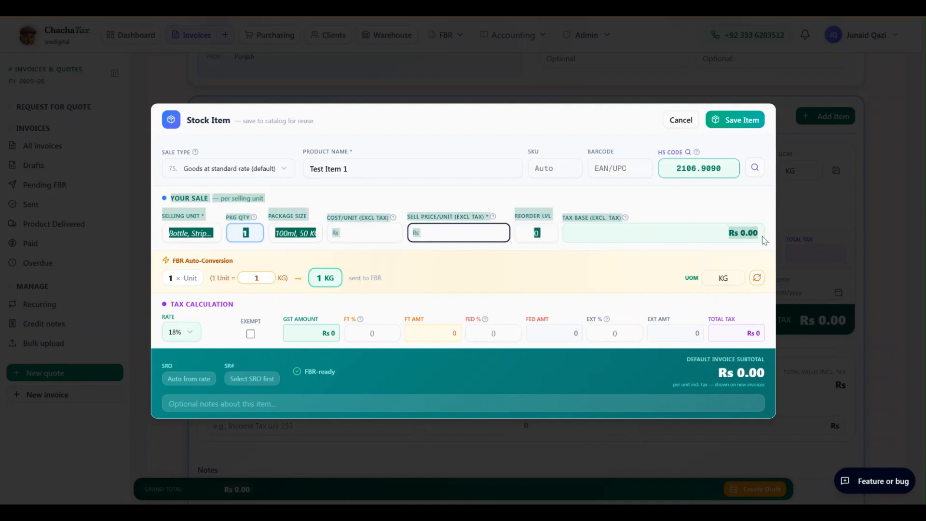
{"action": "left_click", "coordinate": [415, 267]}
{"action": "left_click", "coordinate": [191, 234]}
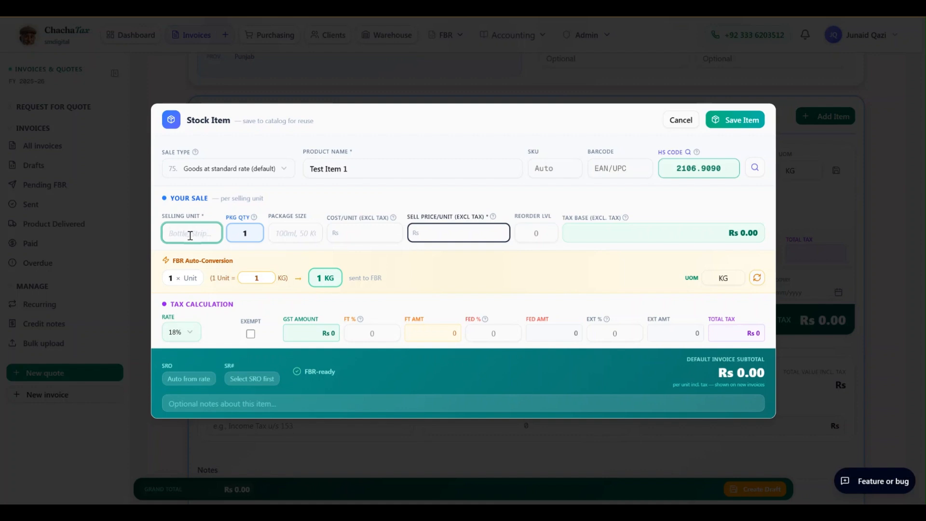
{"action": "type", "text": "PCS"}
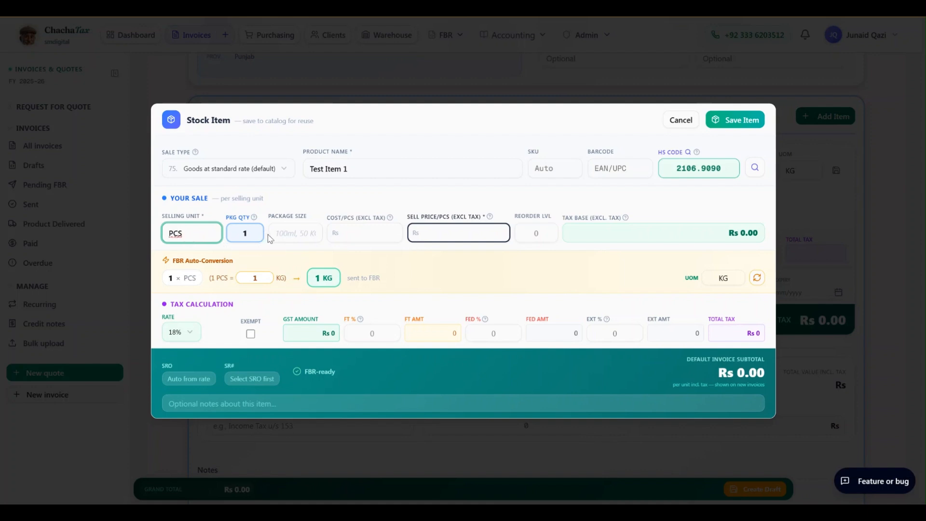
{"action": "left_click", "coordinate": [253, 238]}
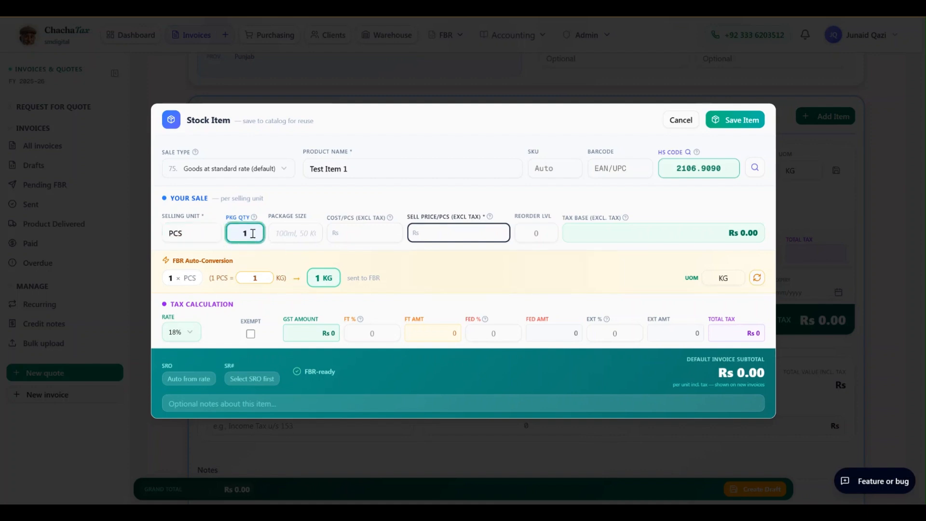
{"action": "left_click", "coordinate": [284, 234]}
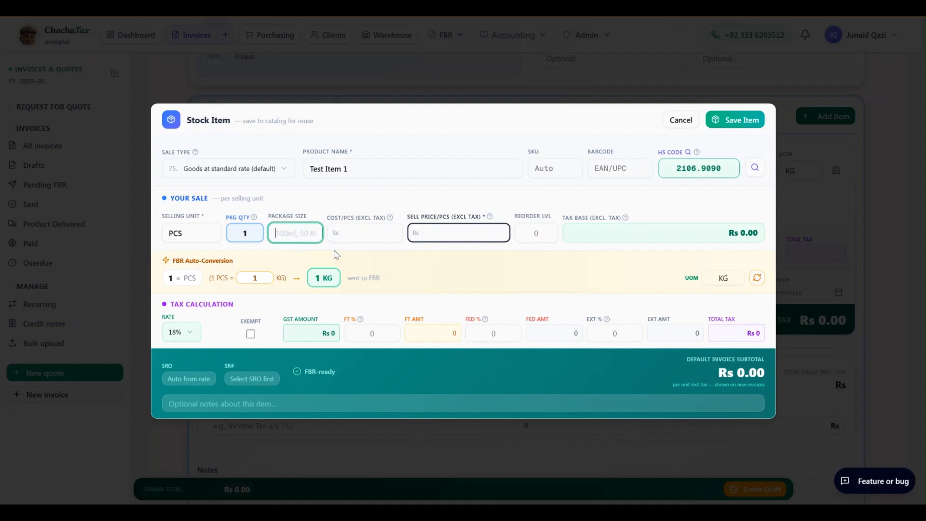
Try Bottles as the stock item's selling unit with a package size of 100ML
{"action": "left_click_drag", "start_coordinate": [200, 240], "coordinate": [156, 239]}
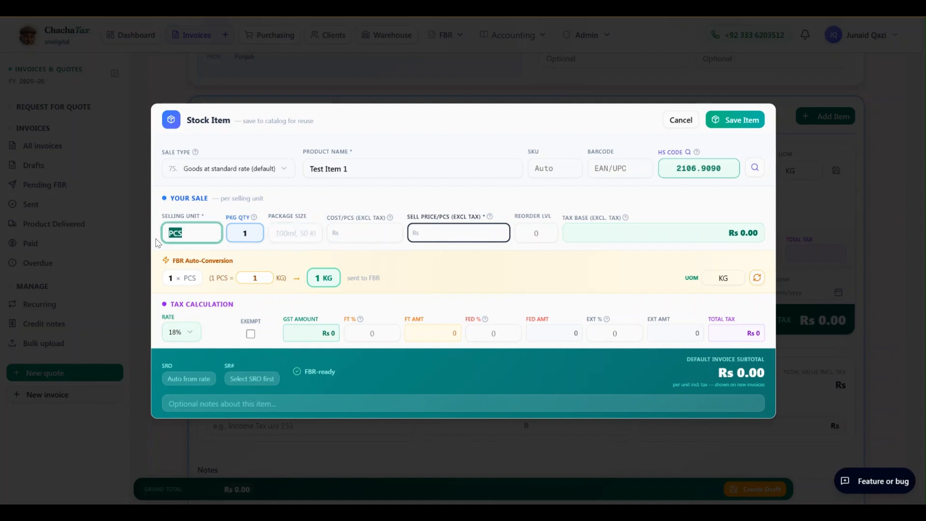
{"action": "type", "text": "Bottle"}
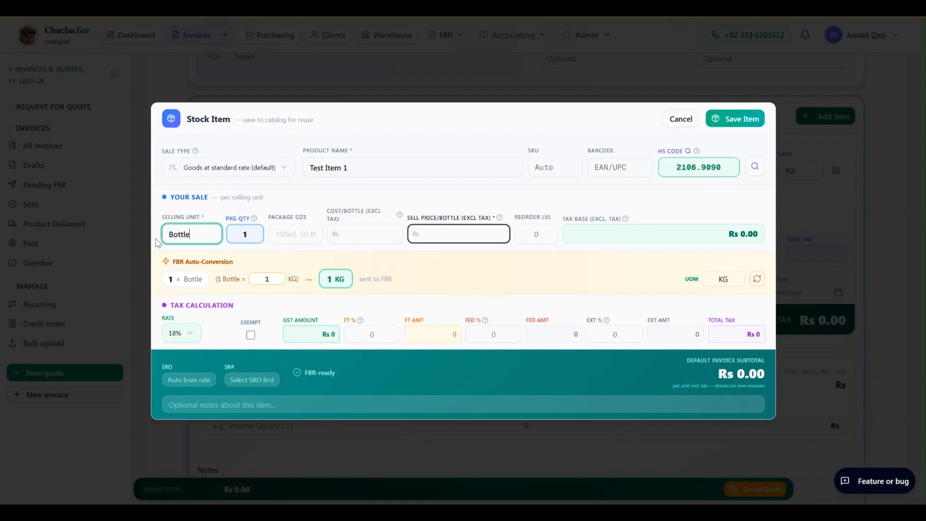
{"action": "type", "text": "s"}
{"action": "left_click", "coordinate": [300, 232]}
{"action": "type", "text": "100ML"}
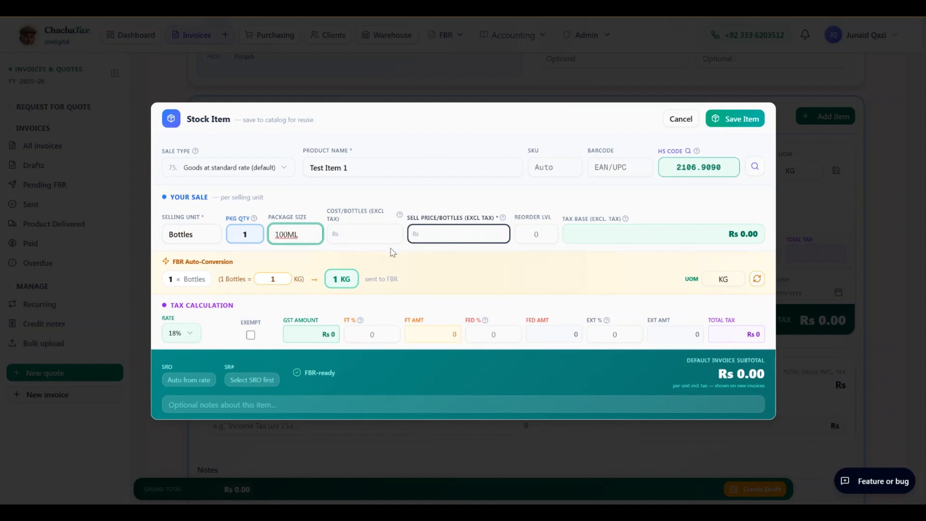
Set the stock item's selling unit back to PCS and clear the package size
{"action": "left_click_drag", "start_coordinate": [199, 232], "coordinate": [136, 241]}
{"action": "type", "text": "PCS"}
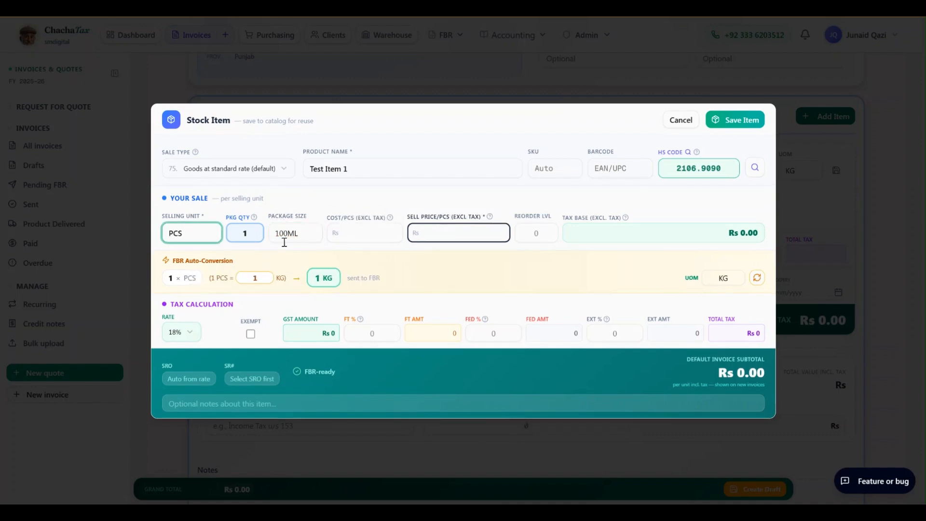
{"action": "left_click_drag", "start_coordinate": [299, 233], "coordinate": [247, 235]}
{"action": "key", "text": "BackSpace"}
{"action": "left_click", "coordinate": [233, 232]}
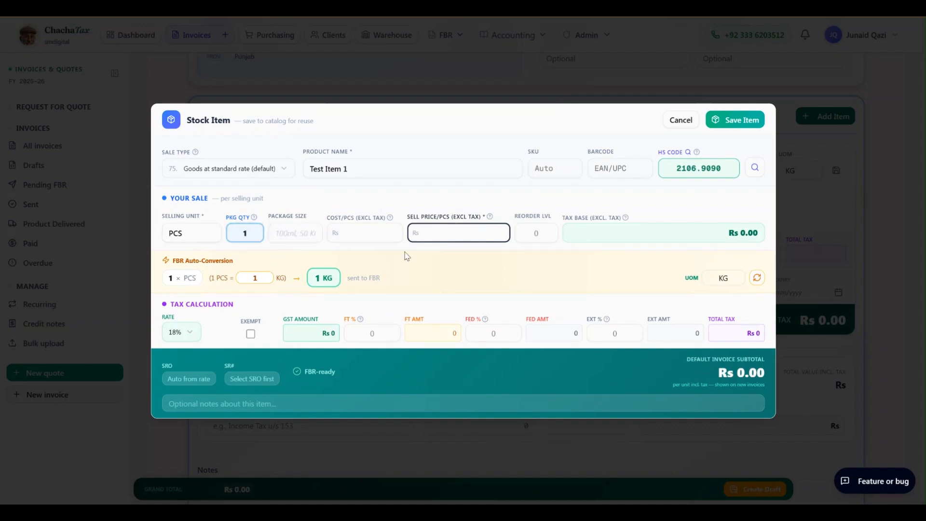
Set the stock item's sell price per PCS, excluding tax, to Rs 2.5
{"action": "left_click", "coordinate": [446, 235]}
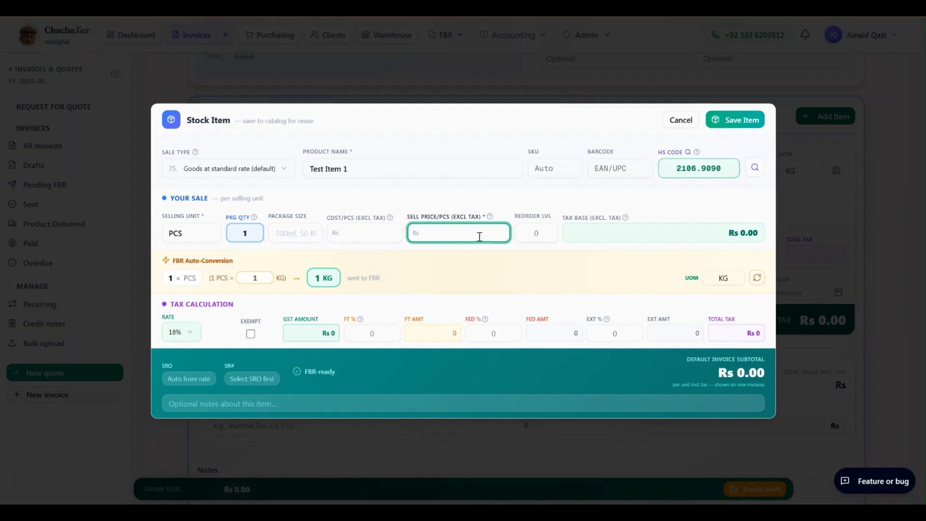
{"action": "type", "text": "2.5"}
{"action": "left_click", "coordinate": [541, 197]}
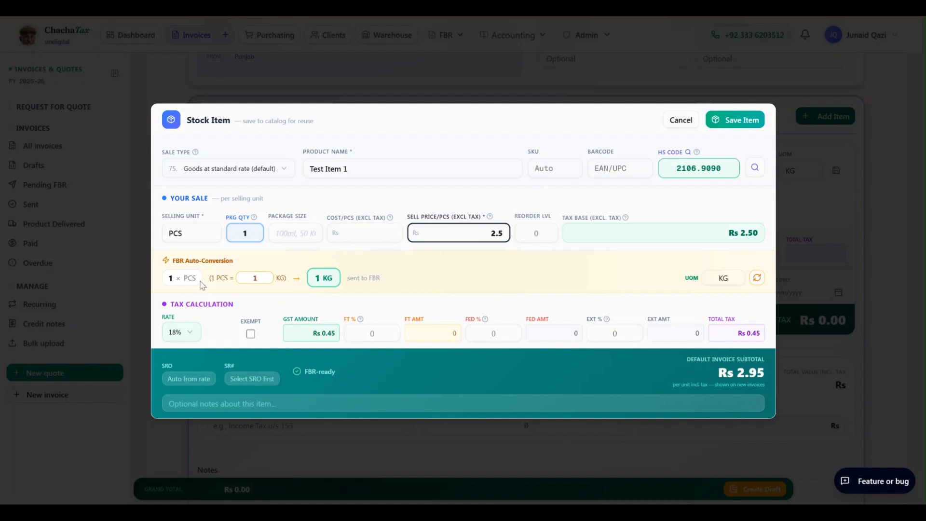
Set the FBR auto-conversion to 0.1 KG per PCS and save the stock item to the catalog
{"action": "left_click_drag", "start_coordinate": [163, 263], "coordinate": [499, 299]}
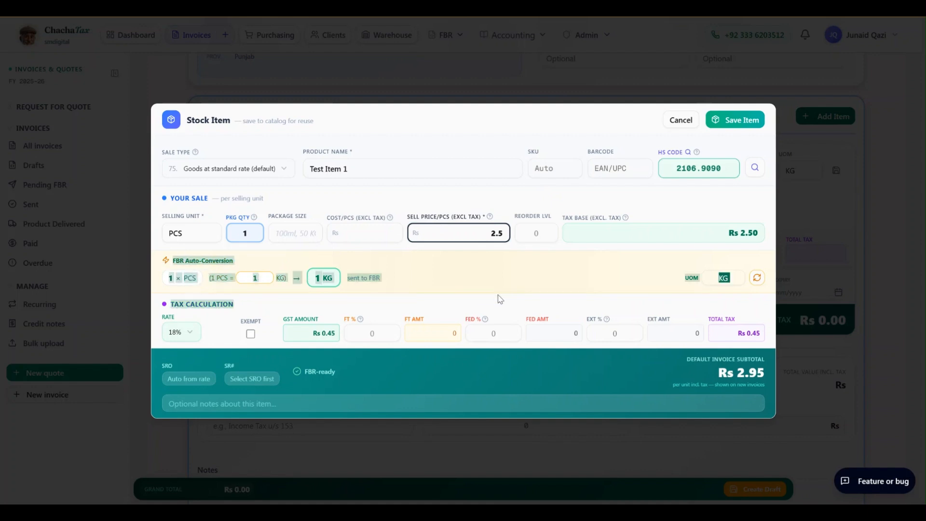
{"action": "left_click", "coordinate": [408, 296]}
{"action": "left_click_drag", "start_coordinate": [212, 280], "coordinate": [286, 278]}
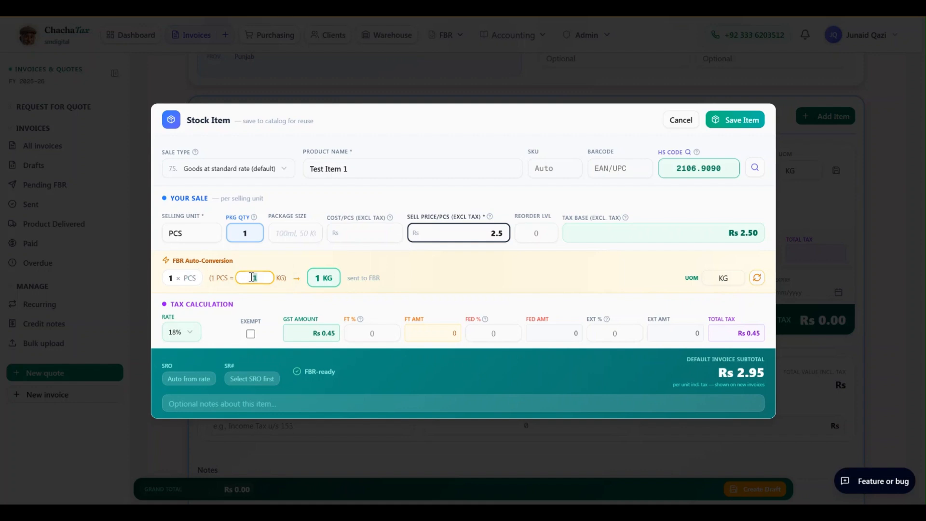
{"action": "type", "text": "0.1"}
{"action": "left_click", "coordinate": [367, 290]}
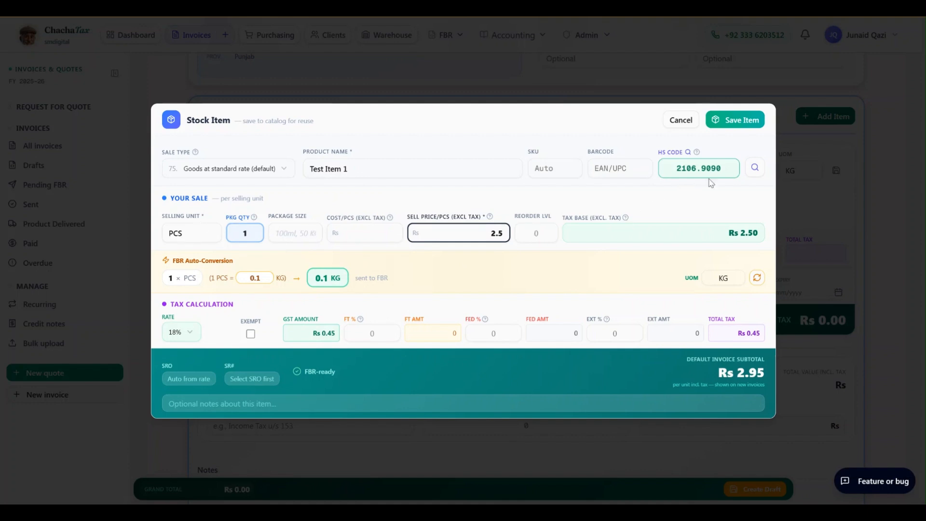
{"action": "left_click", "coordinate": [734, 120]}
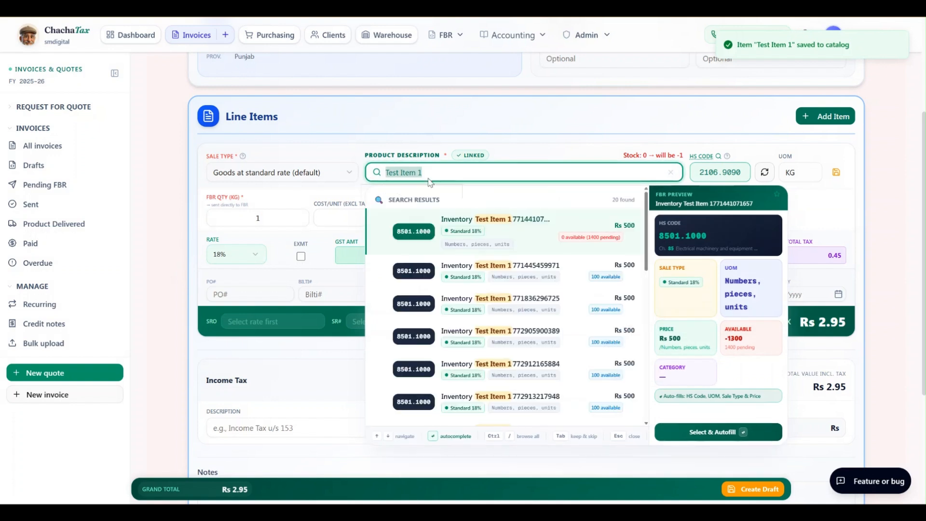
Search the products for "test item 11" and use Test Item 11211 for the line item
{"action": "key", "text": "BackSpace"}
{"action": "type", "text": "Item"}
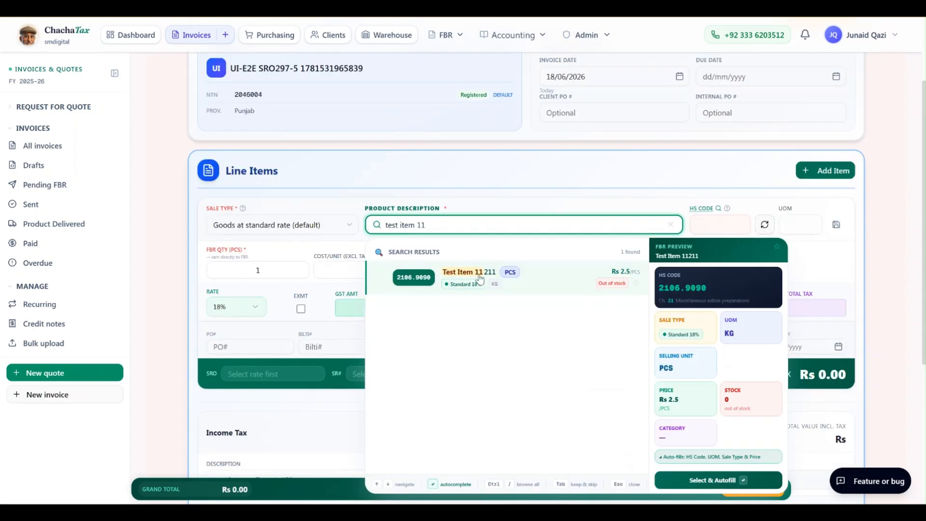
{"action": "left_click", "coordinate": [479, 278]}
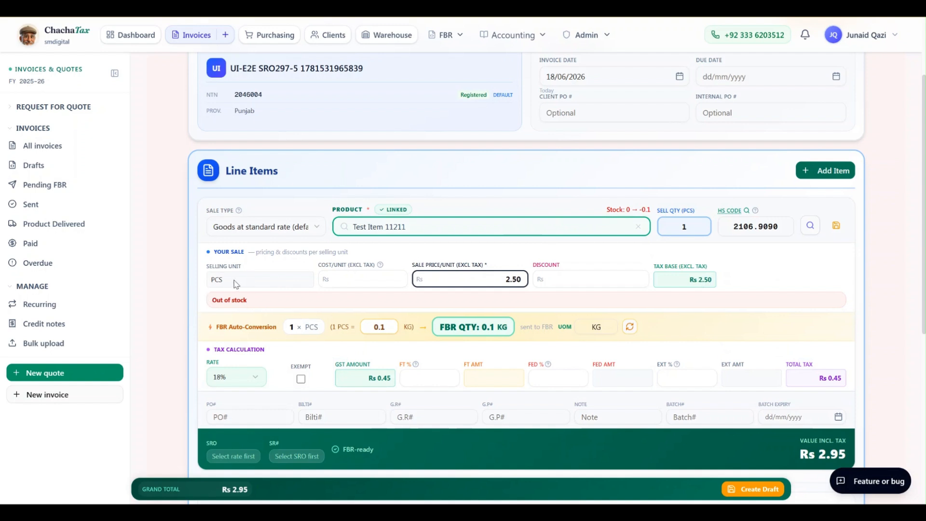
Set the line item's sell quantity to 100 PCS and check the converted FBR quantity
{"action": "left_click_drag", "start_coordinate": [243, 284], "coordinate": [205, 289]}
{"action": "left_click_drag", "start_coordinate": [458, 276], "coordinate": [536, 281]}
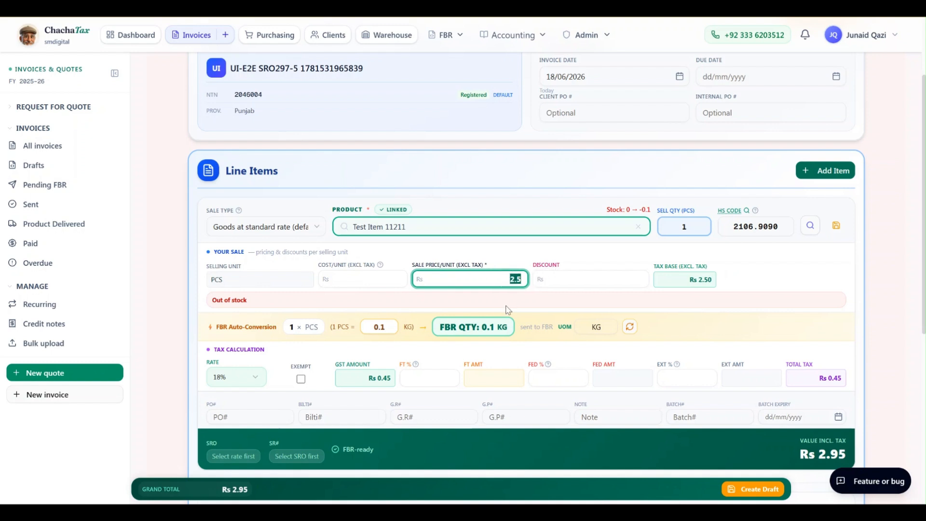
{"action": "left_click", "coordinate": [379, 330]}
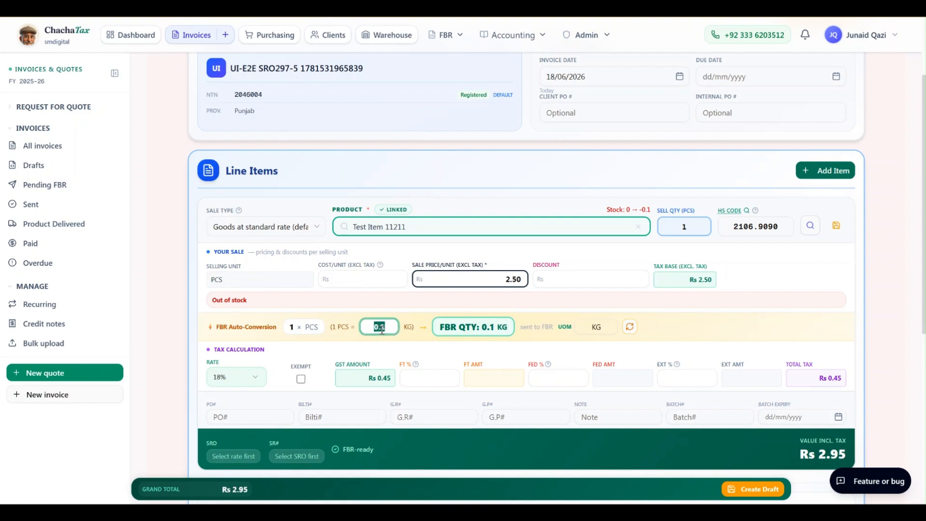
{"action": "left_click", "coordinate": [675, 230]}
{"action": "type", "text": "100"}
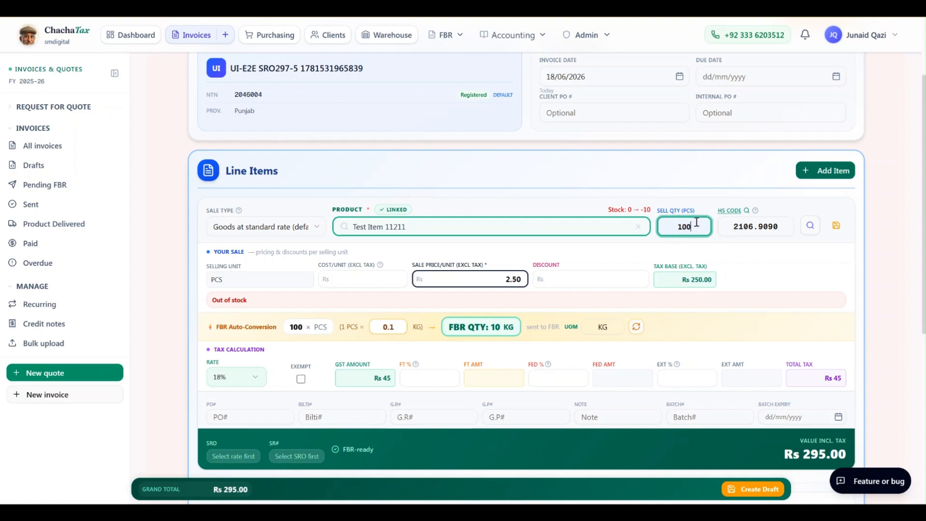
{"action": "left_click_drag", "start_coordinate": [493, 327], "coordinate": [517, 328]}
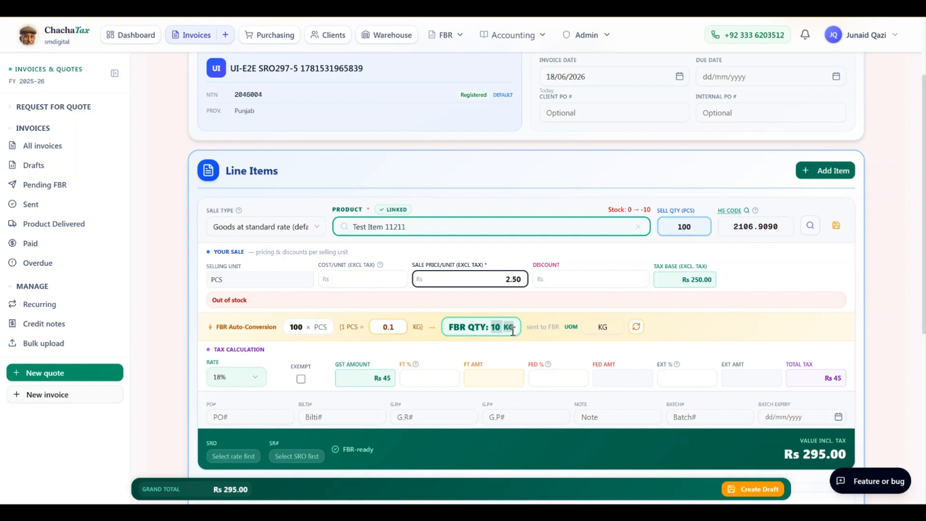
{"action": "left_click", "coordinate": [649, 255]}
Create the invoice as a draft and open its detailed print preview
{"action": "scroll", "coordinate": [685, 321], "scroll_direction": "up", "scroll_amount": 3}
{"action": "left_click", "coordinate": [791, 127]}
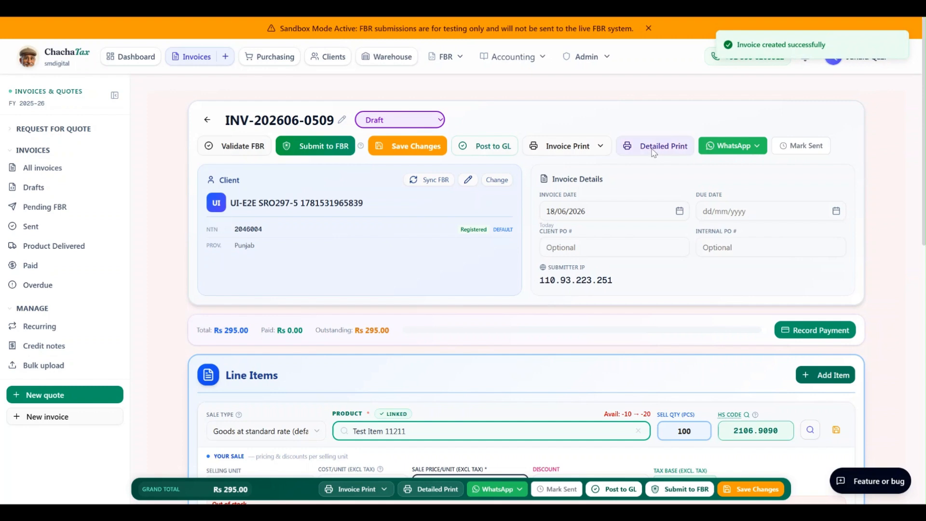
{"action": "left_click", "coordinate": [654, 152]}
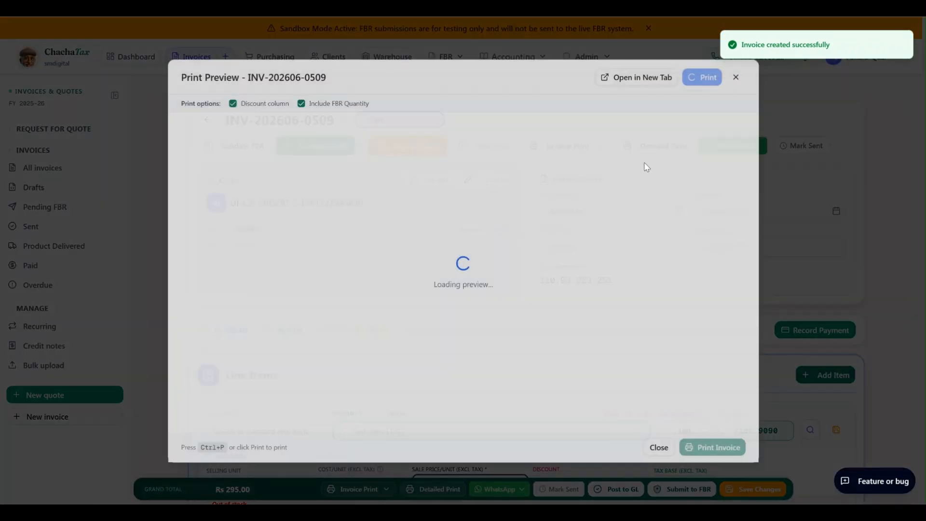
Examine the item's units and FBR quantity columns in the invoice print preview
{"action": "scroll", "coordinate": [443, 247], "scroll_direction": "down", "scroll_amount": 3}
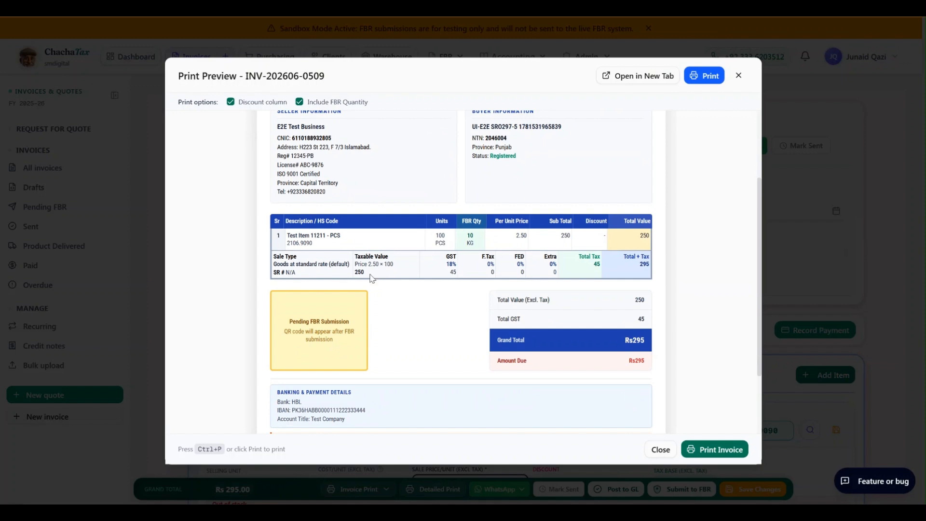
{"action": "left_click_drag", "start_coordinate": [436, 237], "coordinate": [469, 233]}
{"action": "left_click", "coordinate": [464, 234]}
{"action": "left_click", "coordinate": [475, 247]}
{"action": "left_click", "coordinate": [470, 240]}
Exclude the FBR quantity from the printed invoice, check the quantity column and close the preview
{"action": "left_click", "coordinate": [300, 103]}
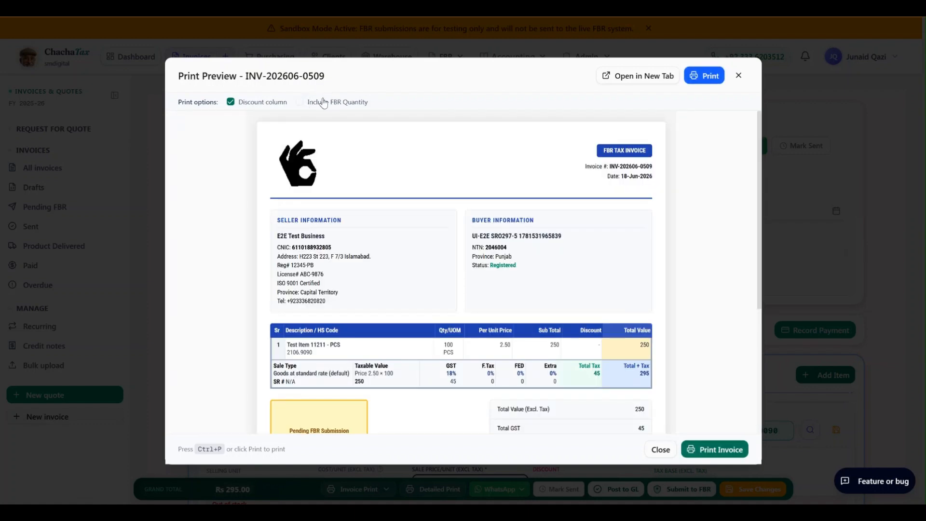
{"action": "left_click_drag", "start_coordinate": [443, 348], "coordinate": [454, 358]}
{"action": "left_click", "coordinate": [739, 80]}
{"action": "scroll", "coordinate": [518, 230], "scroll_direction": "down", "scroll_amount": 3}
{"action": "scroll", "coordinate": [559, 222], "scroll_direction": "down", "scroll_amount": 3}
{"action": "scroll", "coordinate": [522, 232], "scroll_direction": "up", "scroll_amount": 6}
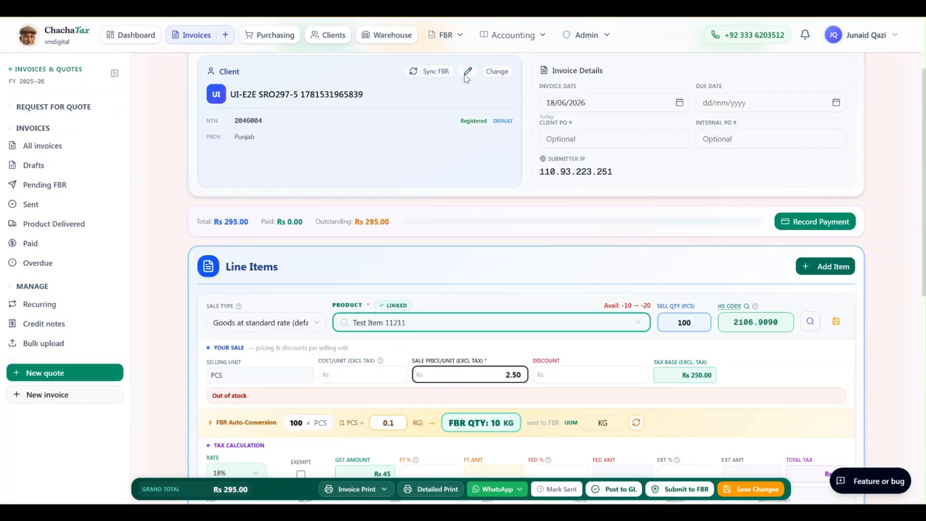